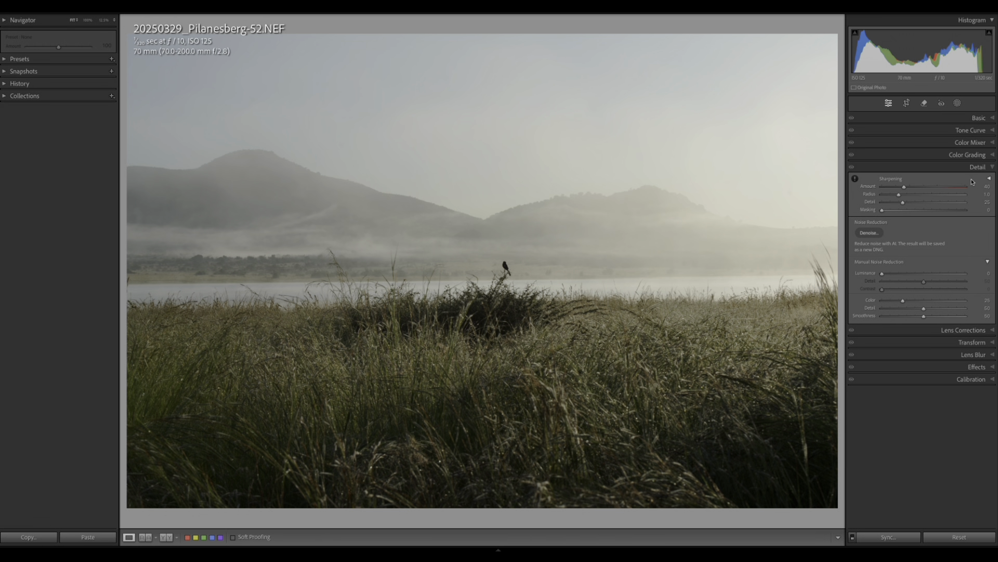
Collapse Detail, review the Lens Corrections profile and chromatic aberration settings, then switch to the Crop tool.
{"action": "left_click", "coordinate": [993, 167]}
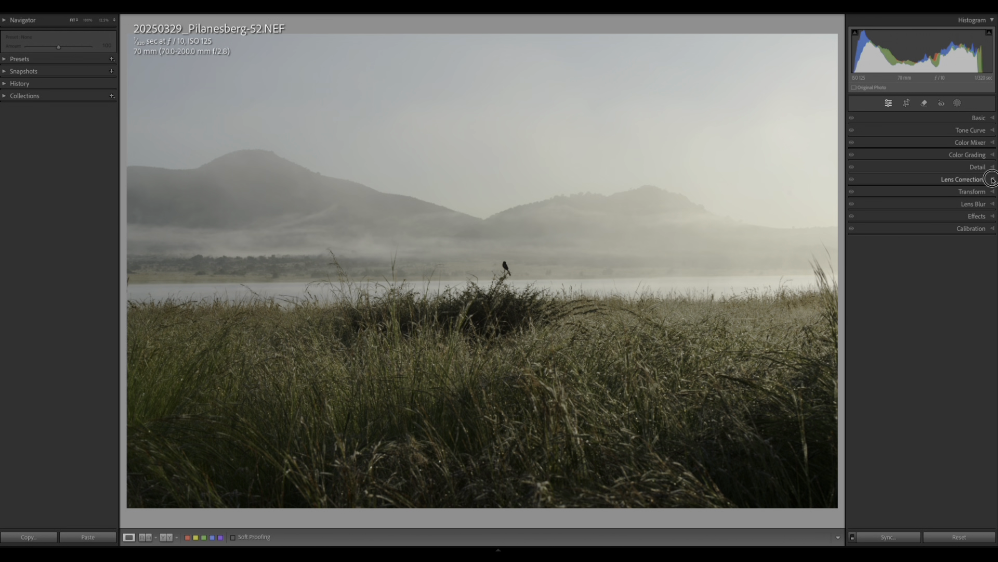
{"action": "left_click", "coordinate": [994, 180]}
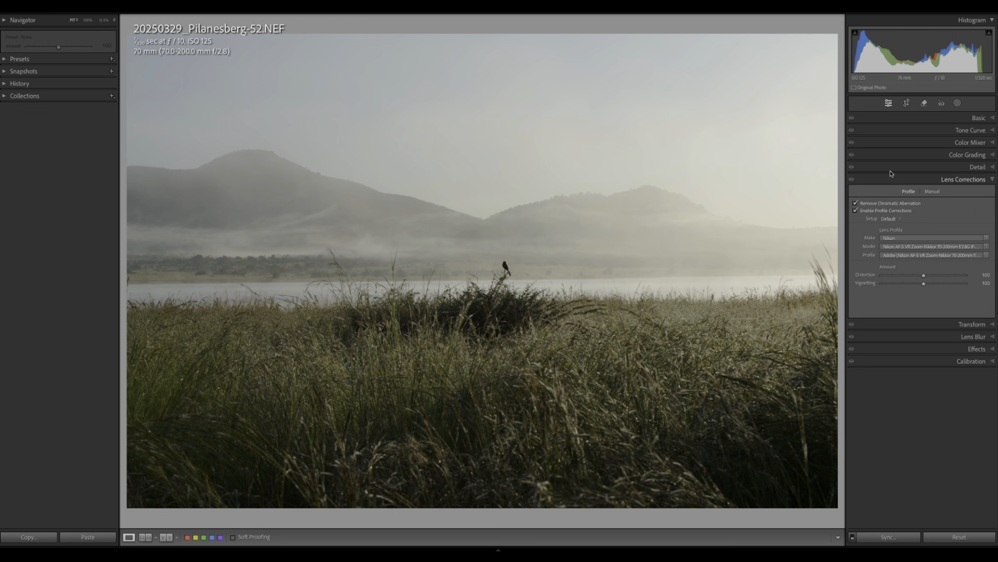
{"action": "left_click", "coordinate": [993, 180]}
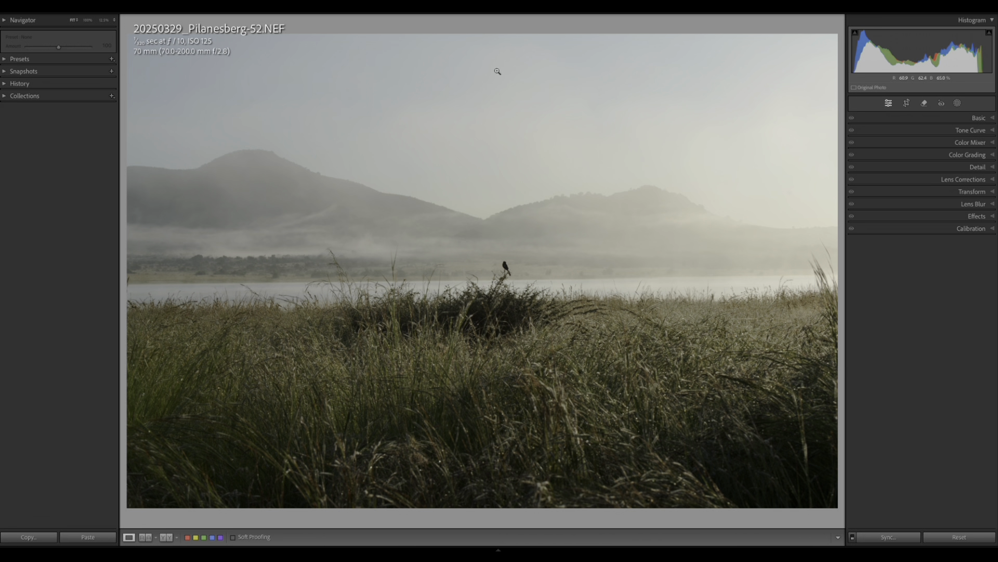
{"action": "left_click", "coordinate": [907, 103]}
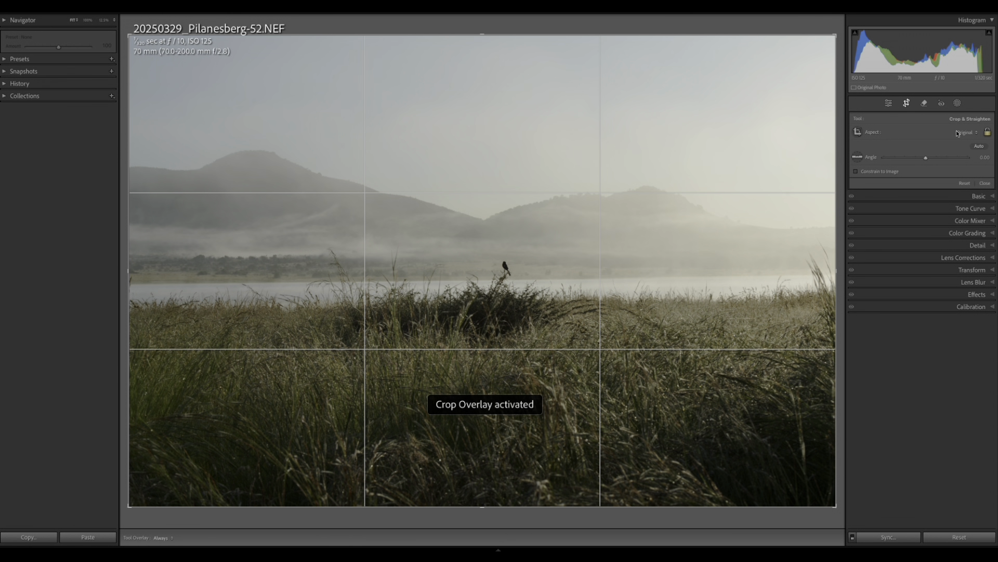
Crop to 16 x 9, straighten by 0.29, and pull the corners in around the hills, lake and bird.
{"action": "left_click", "coordinate": [958, 132]}
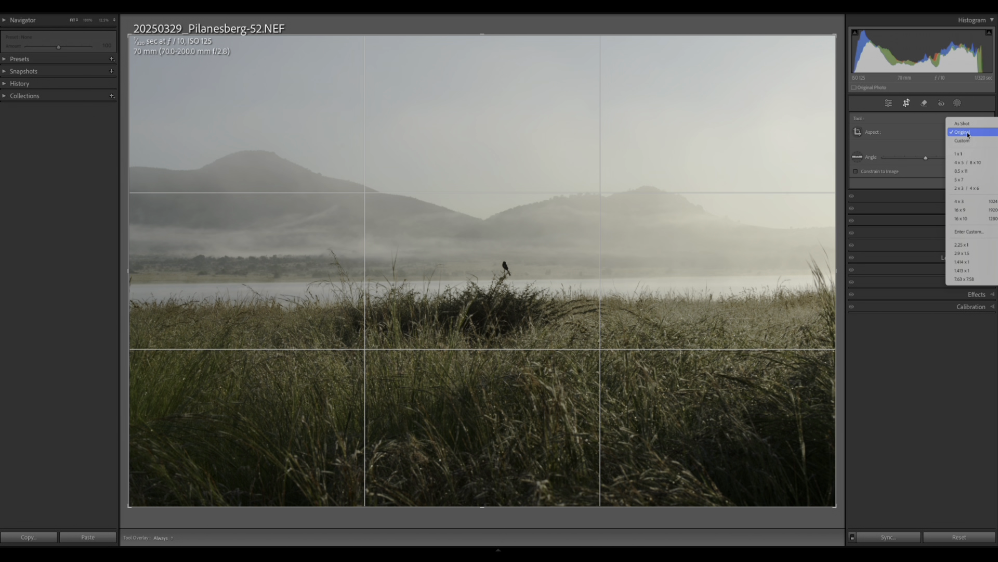
{"action": "left_click", "coordinate": [961, 210]}
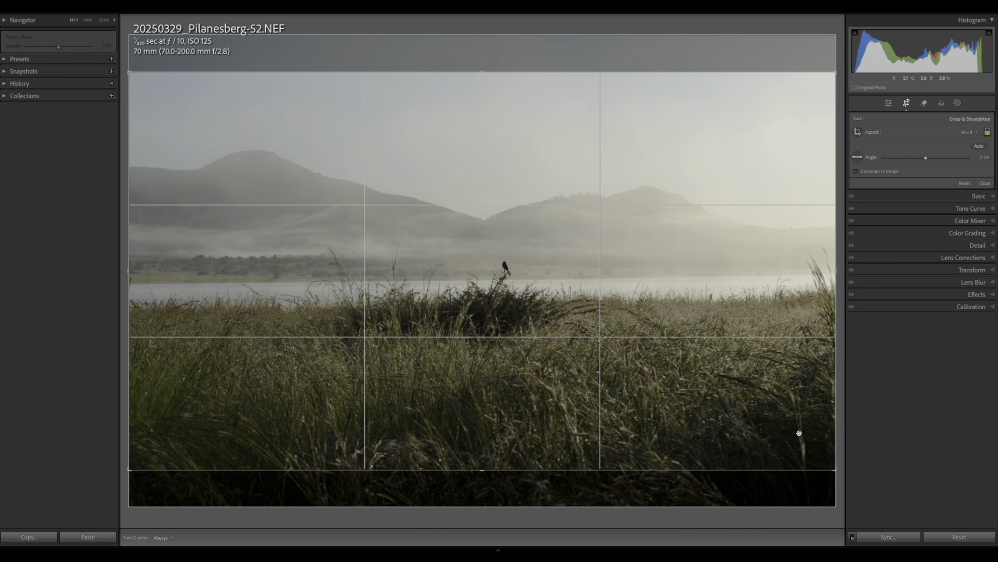
{"action": "left_click_drag", "start_coordinate": [841, 475], "coordinate": [840, 477]}
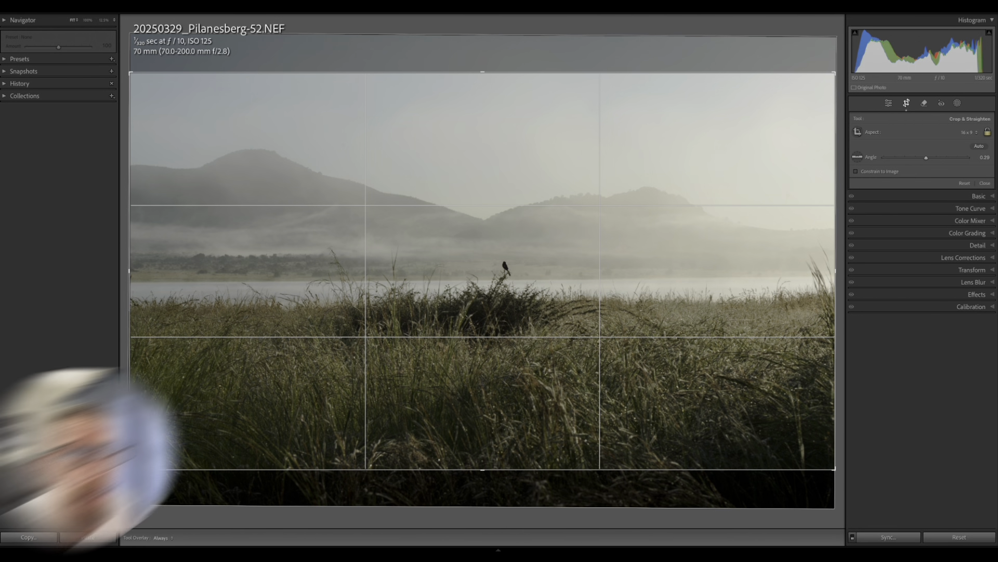
{"action": "left_click_drag", "start_coordinate": [130, 470], "coordinate": [139, 465]}
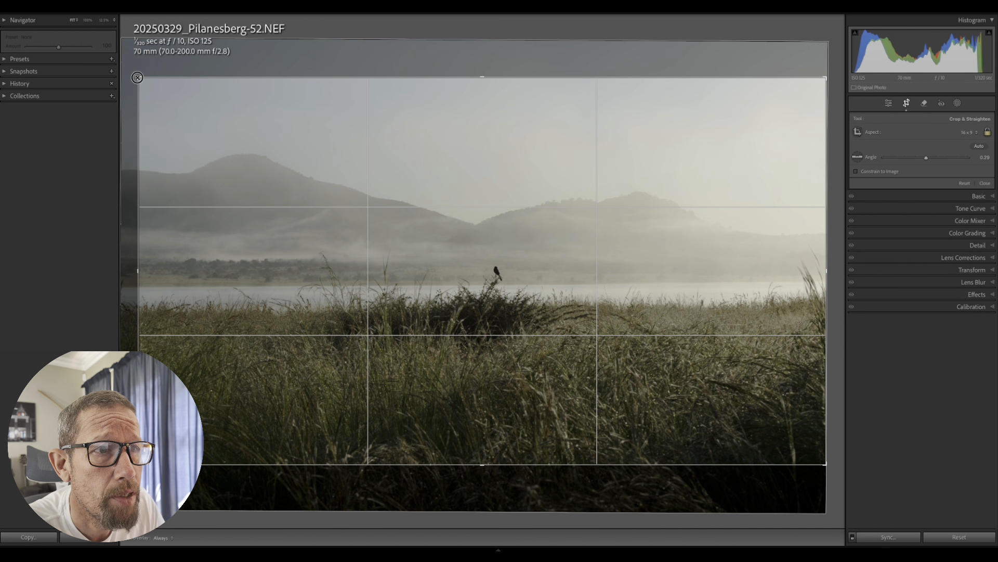
{"action": "left_click_drag", "start_coordinate": [138, 78], "coordinate": [145, 84]}
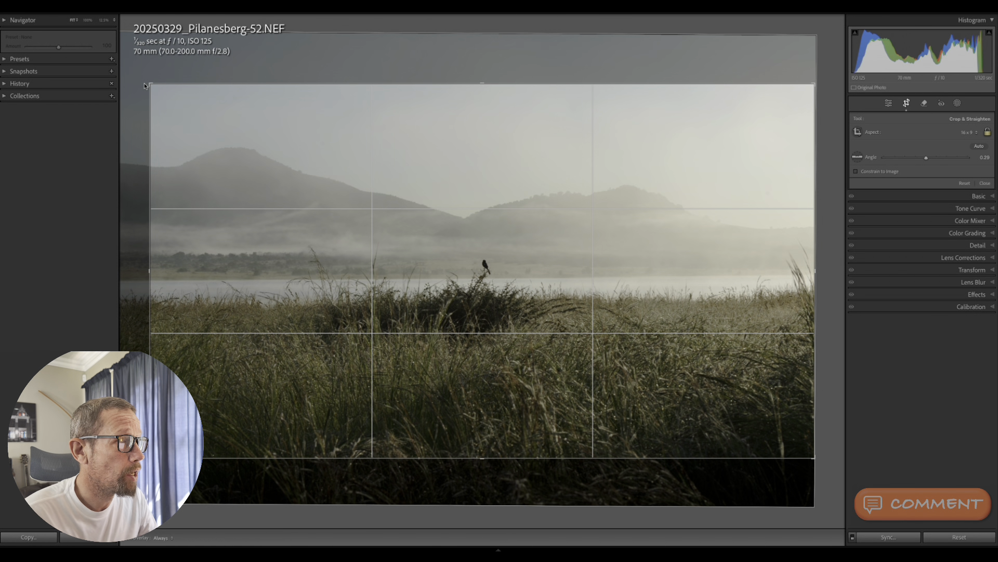
{"action": "key", "text": "d"}
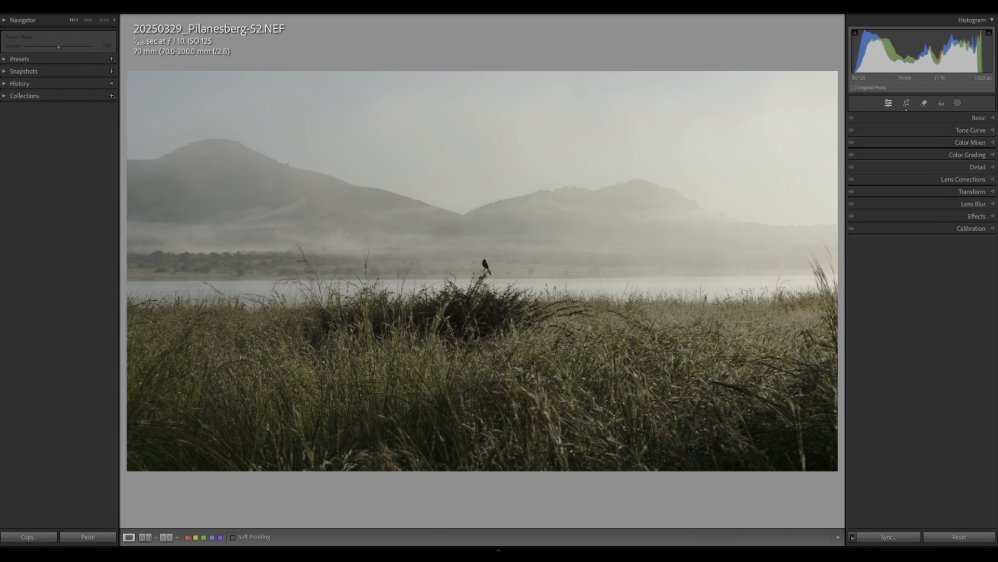
In Basic, set Highlights -47, Shadows +11, Whites +35 and Blacks -10.
{"action": "left_click", "coordinate": [992, 118]}
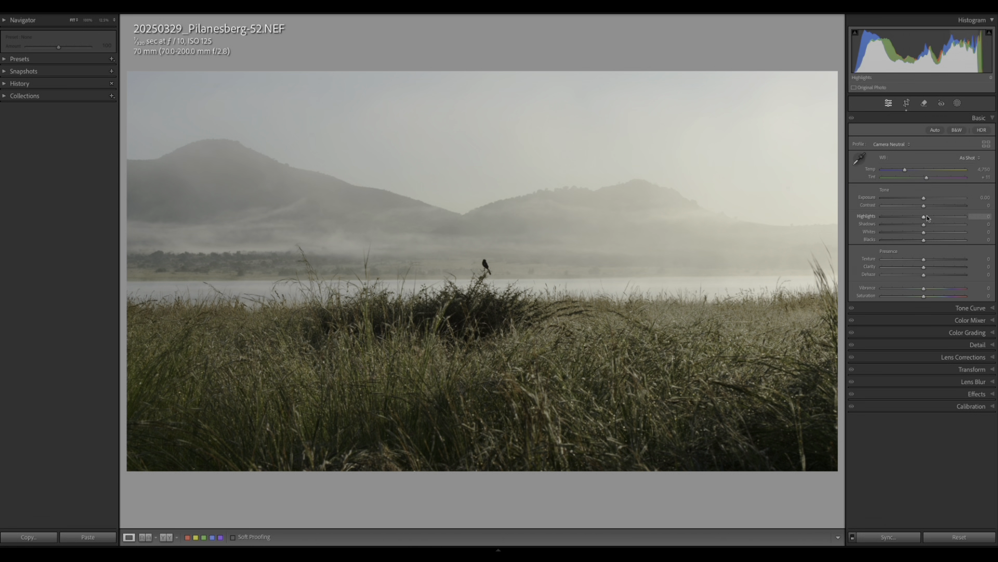
{"action": "left_click_drag", "start_coordinate": [925, 219], "coordinate": [906, 219]}
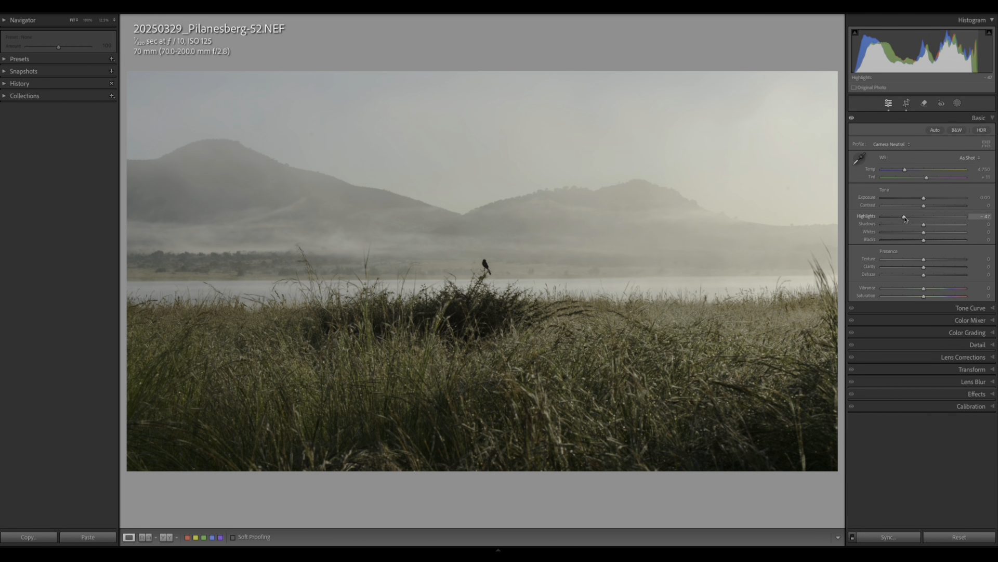
{"action": "left_click_drag", "start_coordinate": [924, 226], "coordinate": [939, 235]}
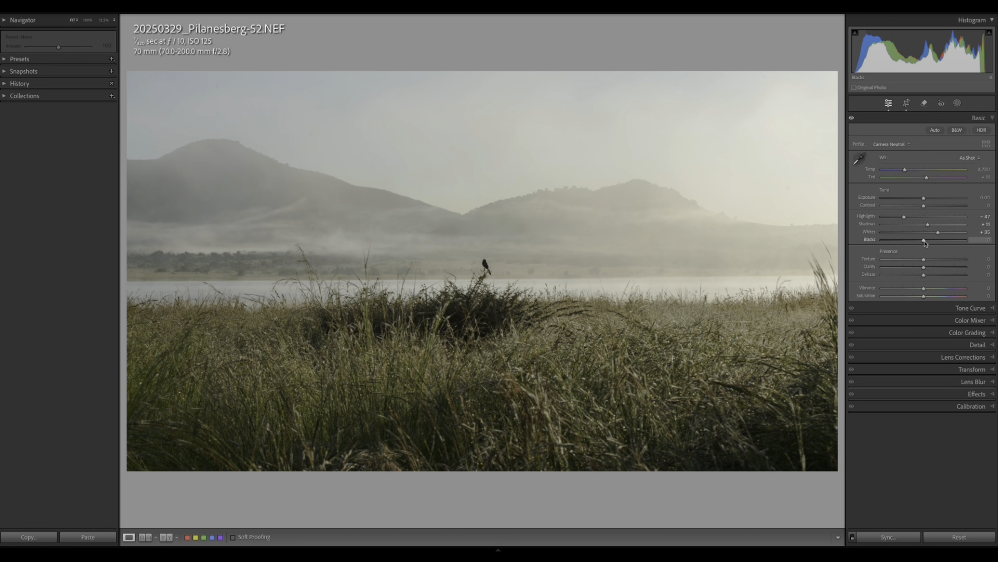
{"action": "left_click_drag", "start_coordinate": [924, 240], "coordinate": [920, 241]}
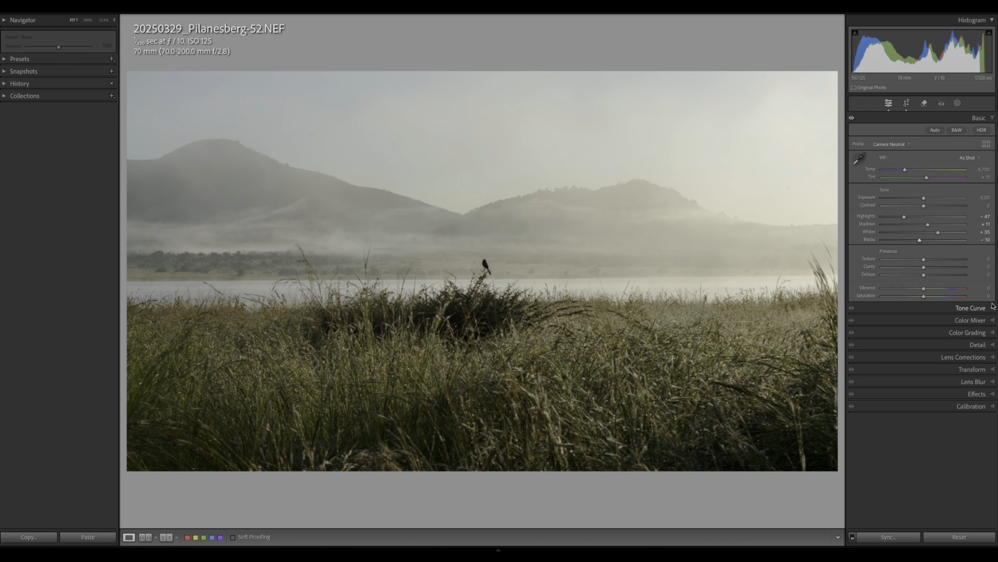
Convert to Adobe Monochrome black and white and add an S-shaped tone curve, midtone point at 127/121.
{"action": "left_click", "coordinate": [958, 130]}
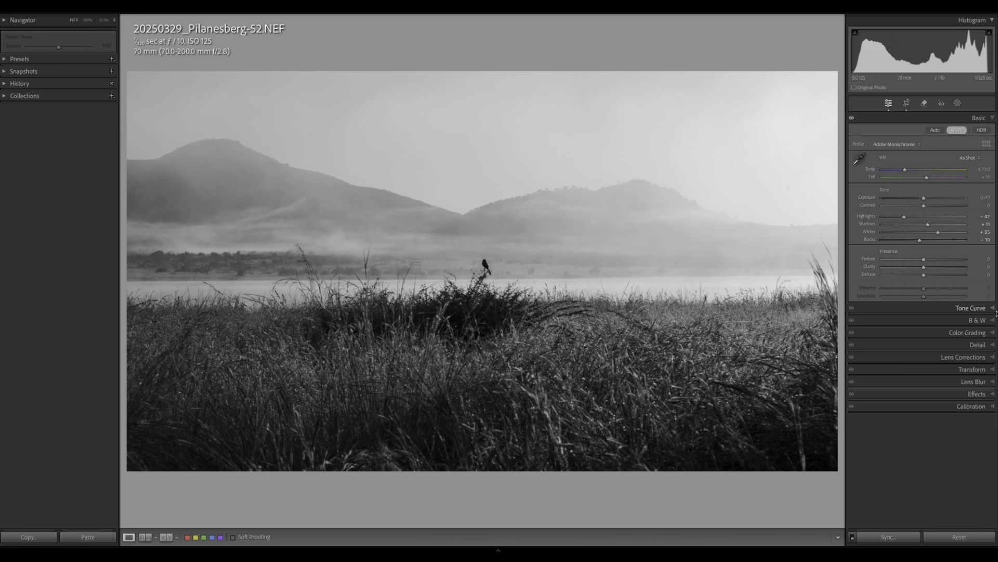
{"action": "left_click", "coordinate": [978, 308]}
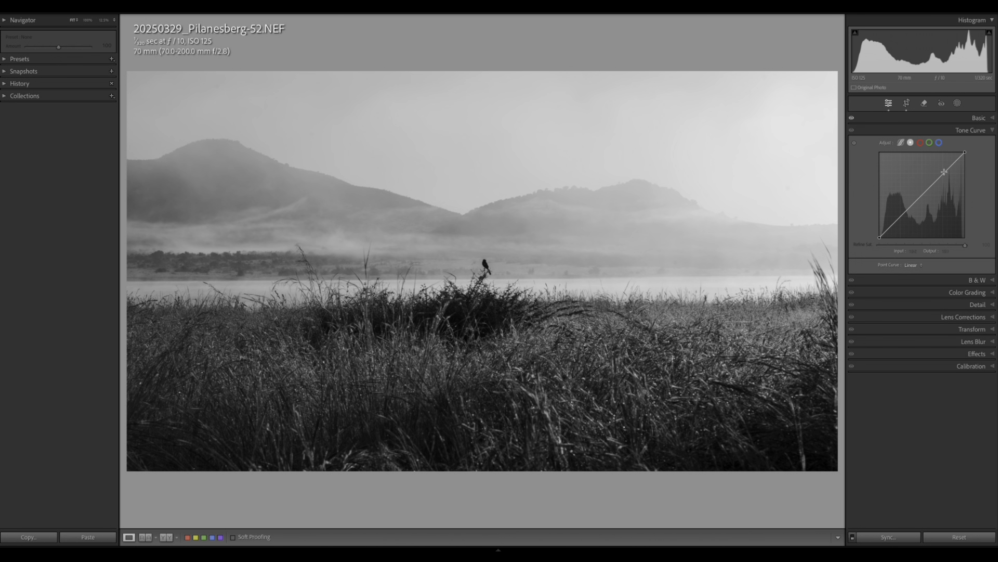
{"action": "left_click_drag", "start_coordinate": [946, 173], "coordinate": [903, 218]}
{"action": "left_click", "coordinate": [902, 216]}
{"action": "left_click_drag", "start_coordinate": [943, 175], "coordinate": [923, 198]}
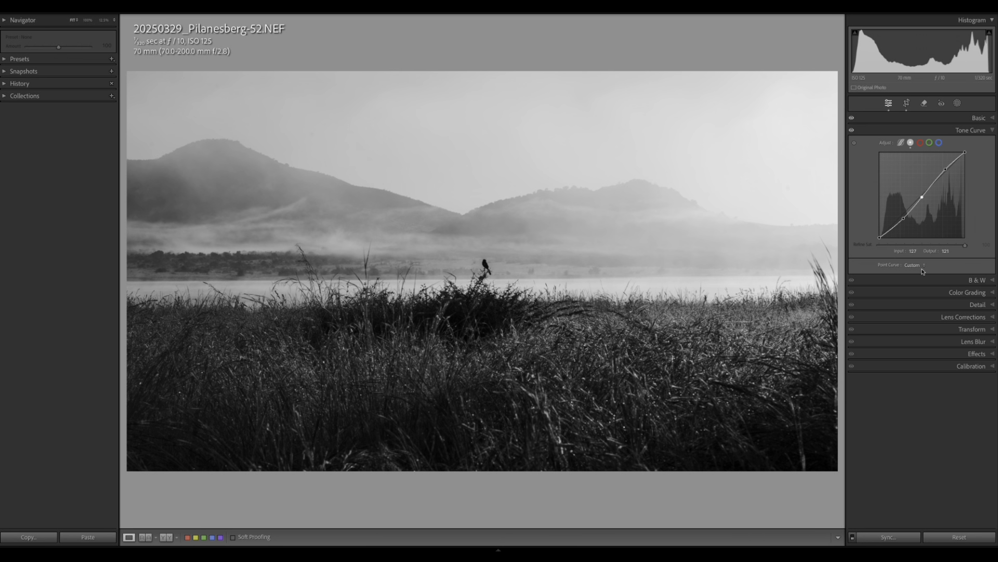
Nudge the Whites slider in the Basic panel from +35 up to +39.
{"action": "left_click", "coordinate": [993, 118]}
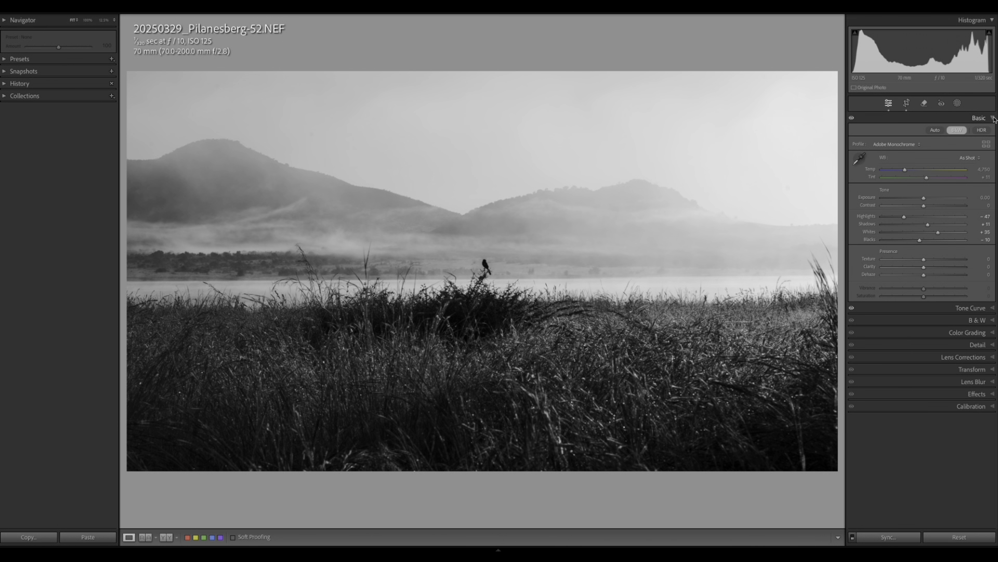
{"action": "left_click", "coordinate": [940, 234]}
{"action": "left_click_drag", "start_coordinate": [939, 234], "coordinate": [941, 234]}
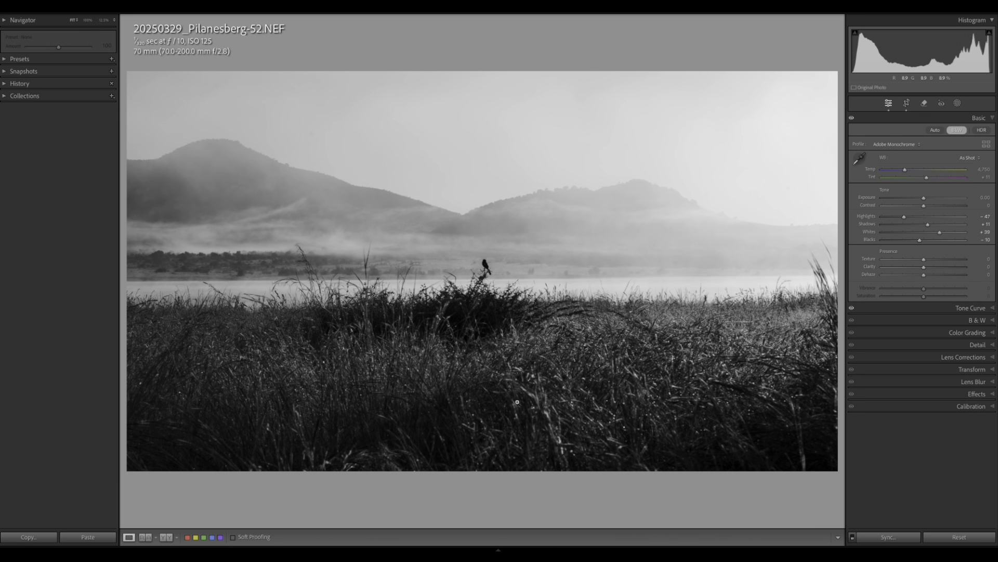
Draw a linear gradient mask over the foreground grass and move it up to the water line.
{"action": "left_click", "coordinate": [957, 103]}
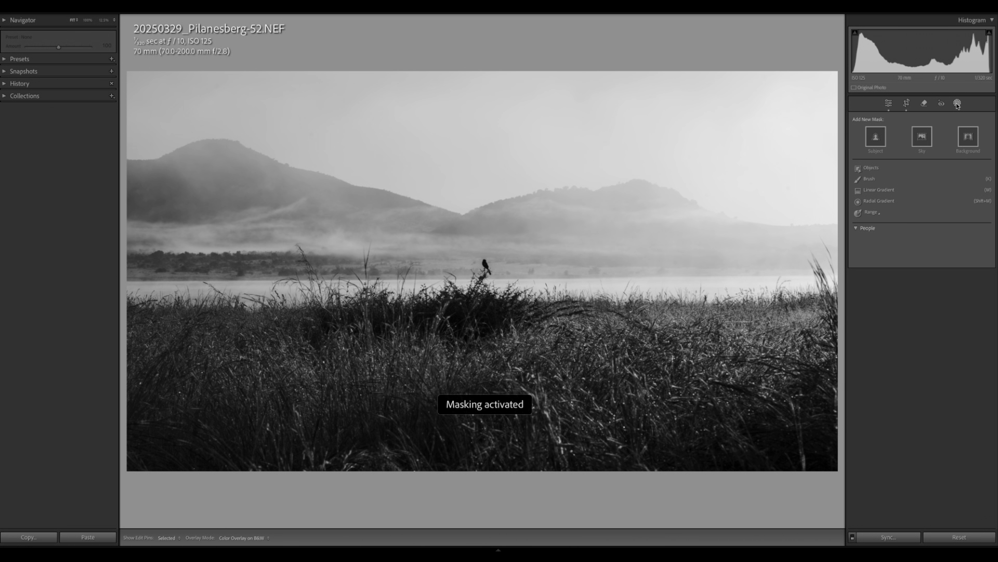
{"action": "left_click", "coordinate": [958, 103]}
{"action": "left_click", "coordinate": [957, 103]}
{"action": "left_click", "coordinate": [882, 192]}
{"action": "left_click_drag", "start_coordinate": [512, 395], "coordinate": [512, 299]}
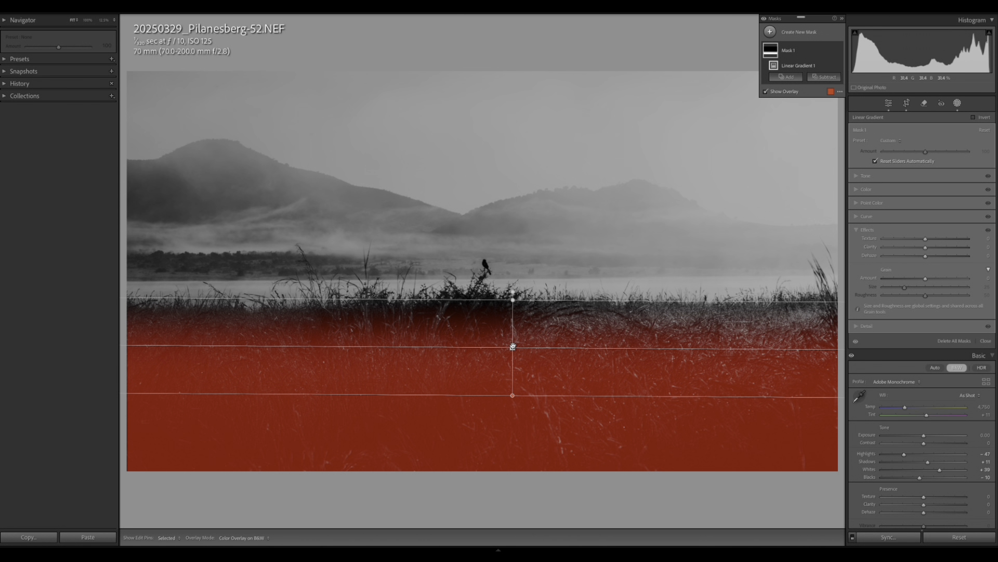
{"action": "left_click_drag", "start_coordinate": [512, 346], "coordinate": [504, 310]}
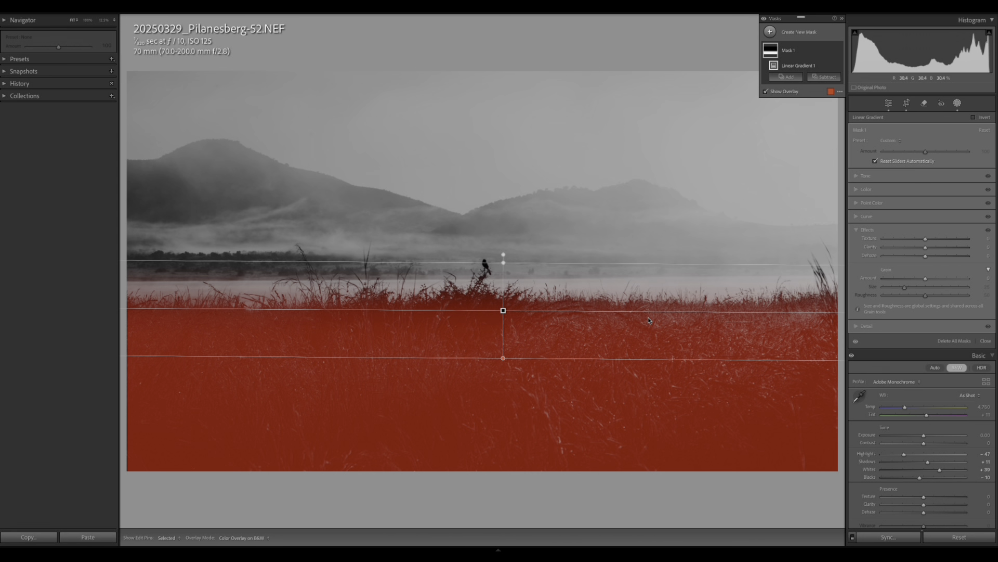
Give the grass mask Exposure +0.54 and Shadows +22, then exit masking.
{"action": "left_click", "coordinate": [859, 177]}
{"action": "left_click_drag", "start_coordinate": [927, 188], "coordinate": [931, 185]}
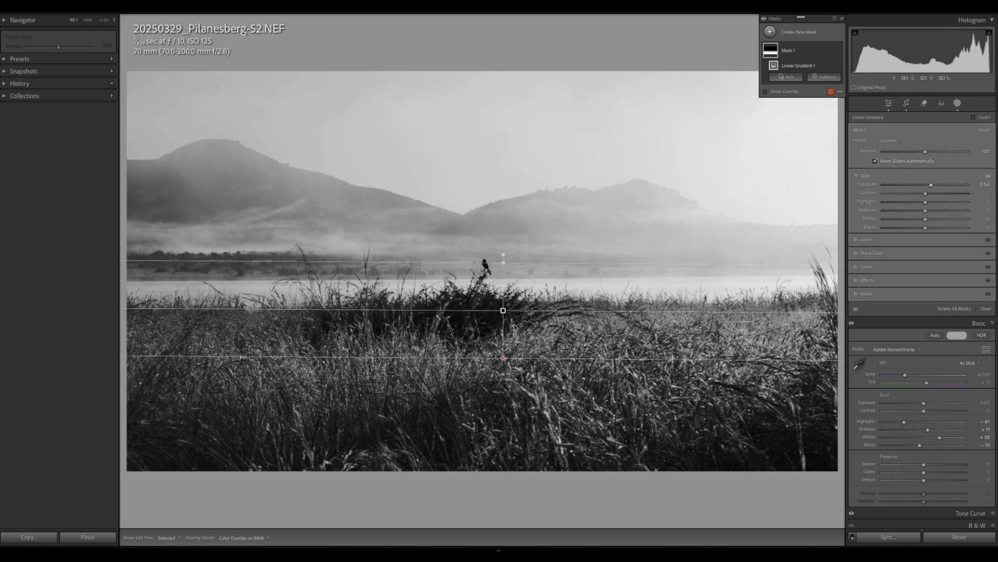
{"action": "left_click_drag", "start_coordinate": [927, 211], "coordinate": [936, 211]}
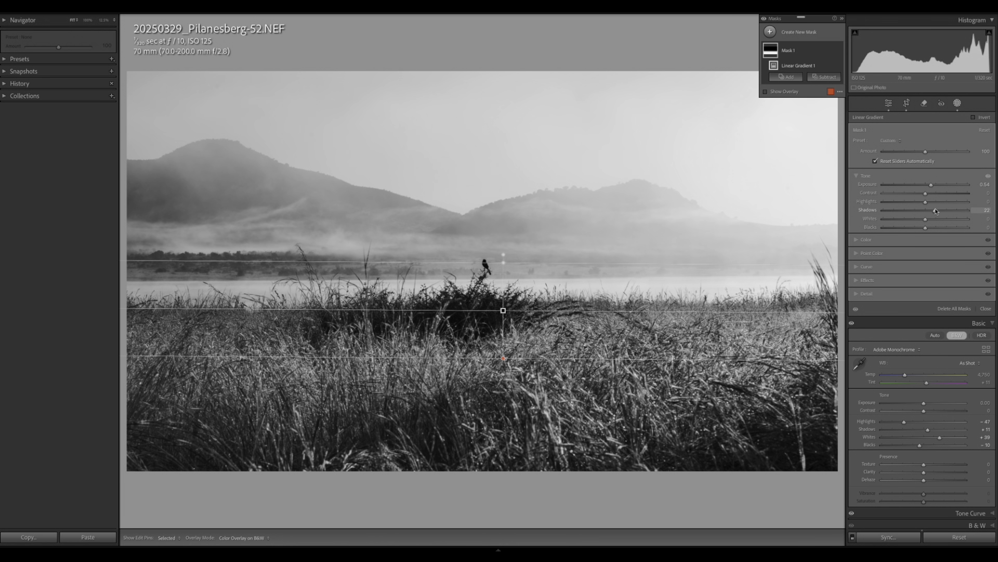
{"action": "left_click", "coordinate": [958, 103]}
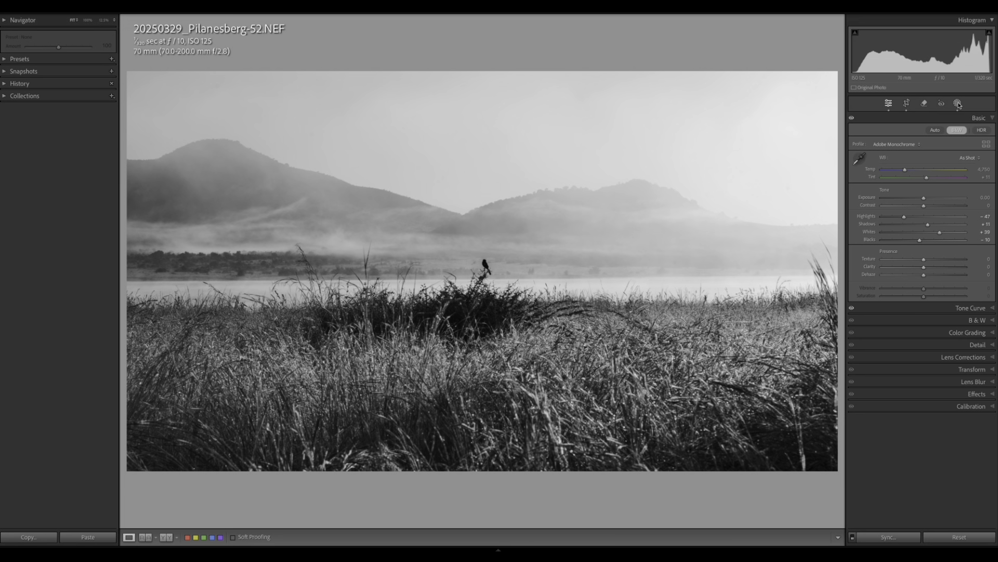
Set Yellow to +32 in the B&W mix to brighten the grass, then return to masking.
{"action": "left_click", "coordinate": [994, 322]}
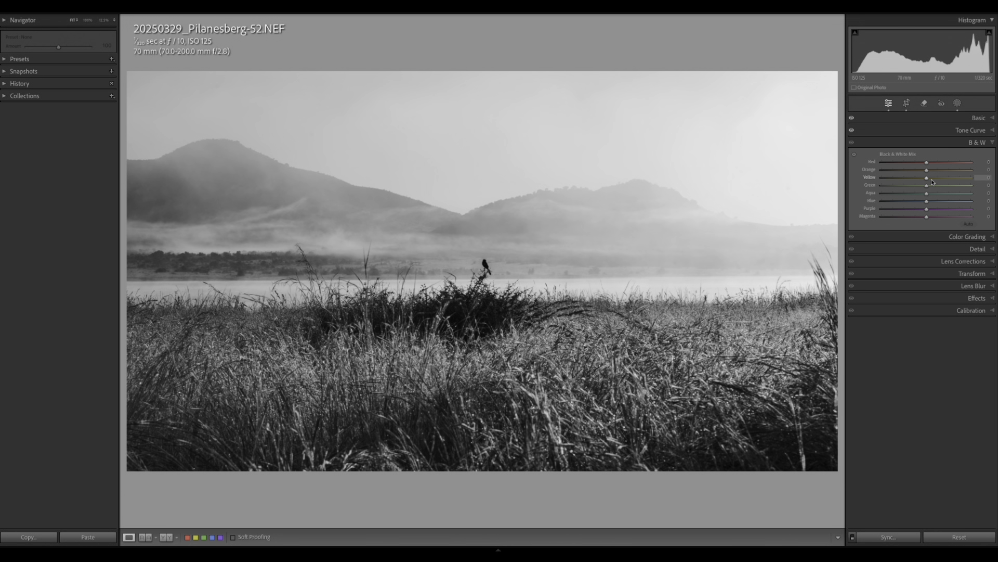
{"action": "left_click_drag", "start_coordinate": [926, 180], "coordinate": [941, 180]}
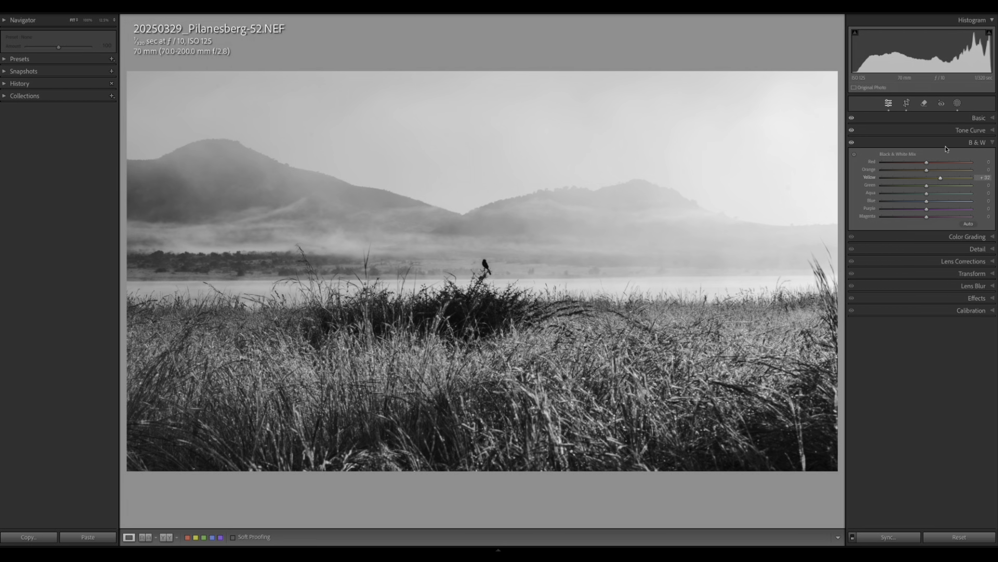
{"action": "left_click", "coordinate": [958, 104]}
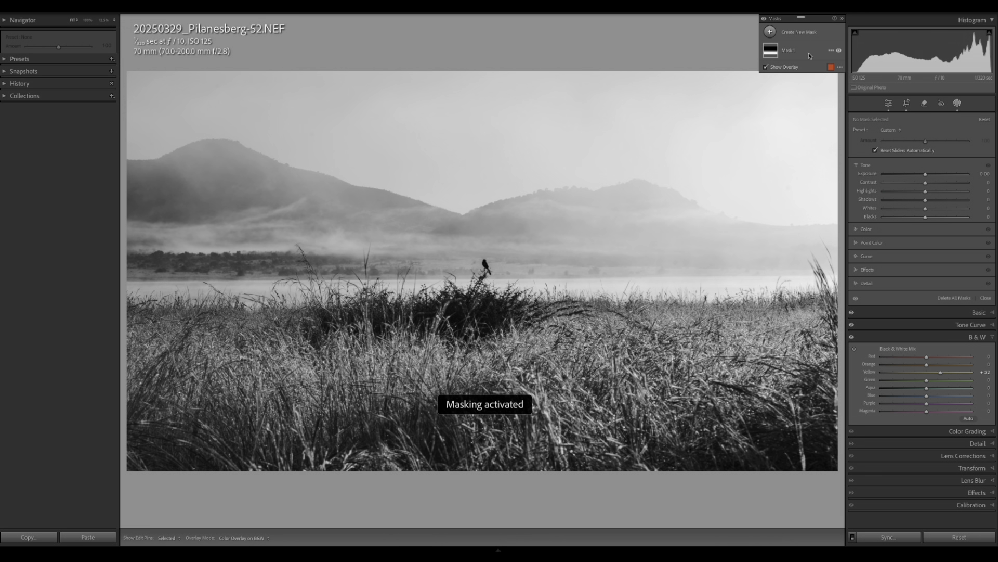
Add a new linear gradient, Mask 2, running from the sky down to just above the water.
{"action": "left_click", "coordinate": [770, 32]}
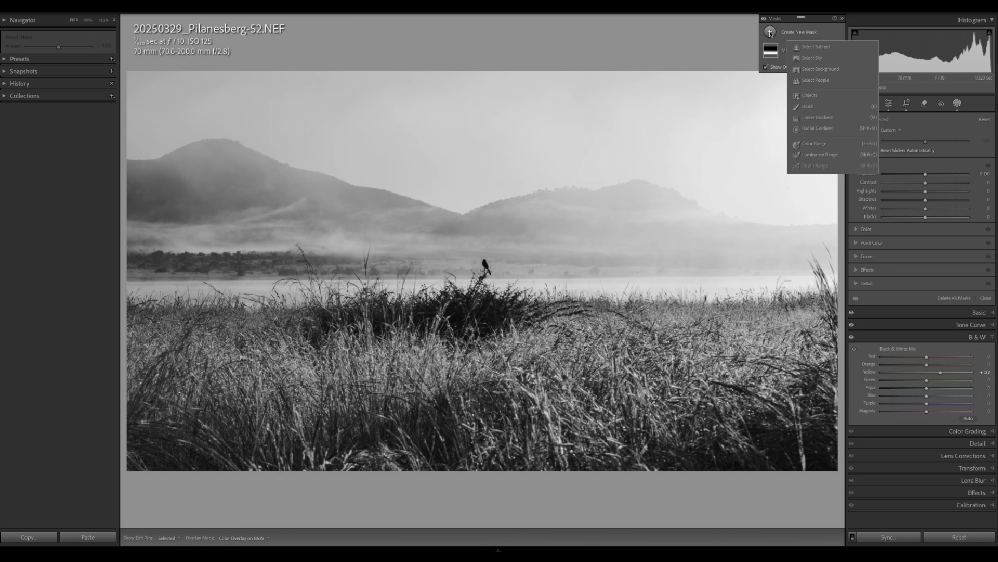
{"action": "left_click", "coordinate": [818, 118]}
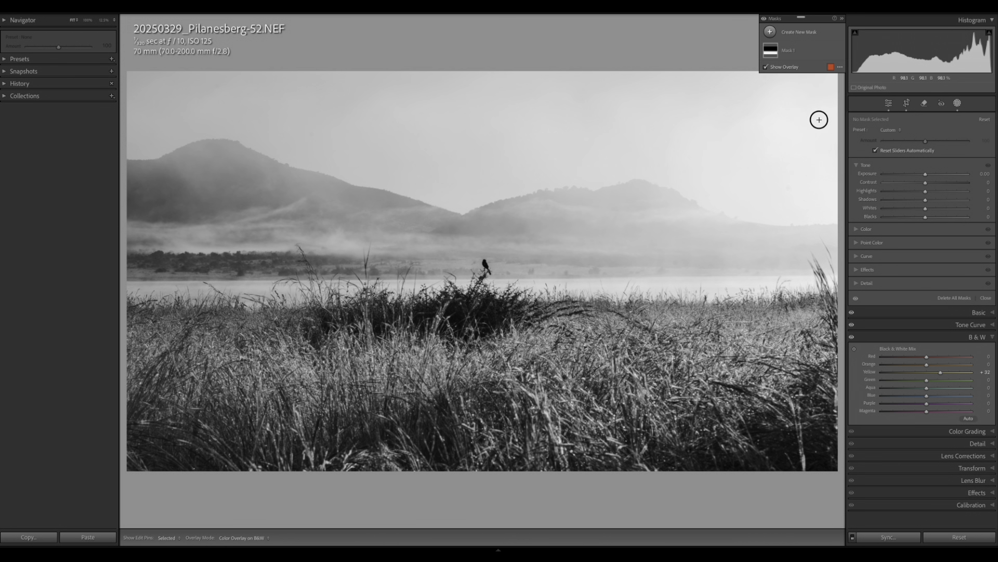
{"action": "left_click_drag", "start_coordinate": [348, 223], "coordinate": [350, 269]}
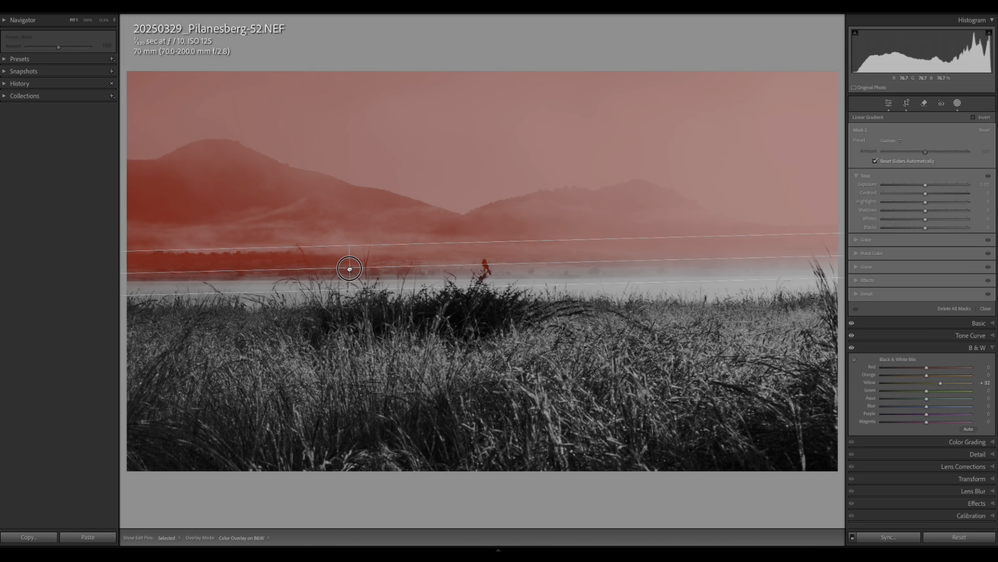
{"action": "left_click_drag", "start_coordinate": [349, 269], "coordinate": [350, 268]}
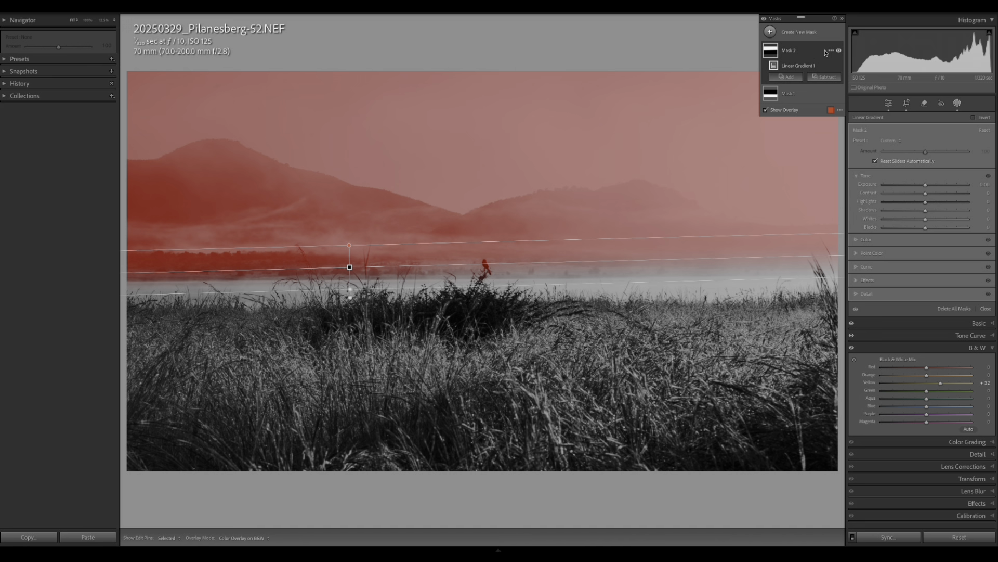
Intersect Mask 2 with a luminance range sampled from the left hill.
{"action": "left_click", "coordinate": [831, 50]}
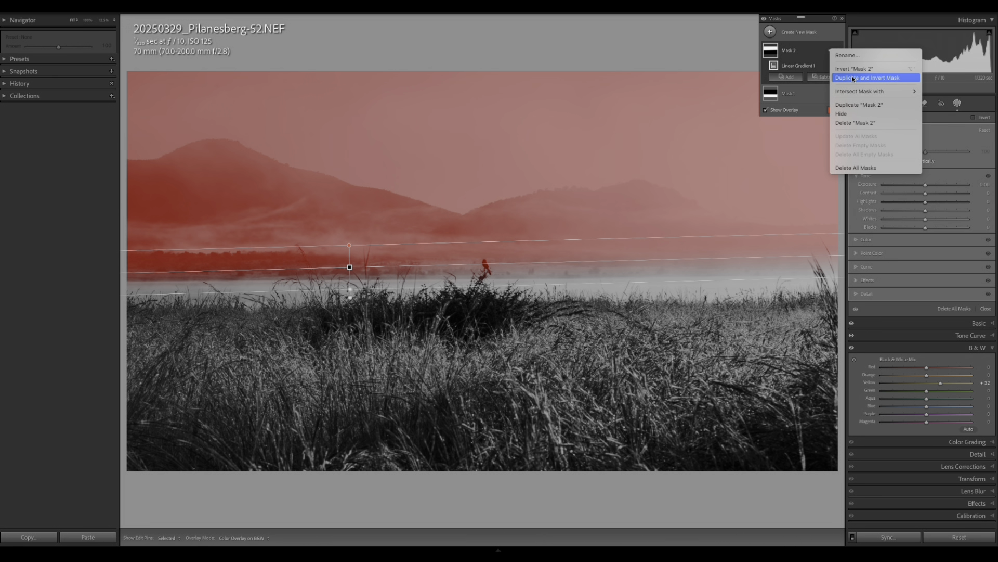
{"action": "mouse_move", "coordinate": [863, 92]}
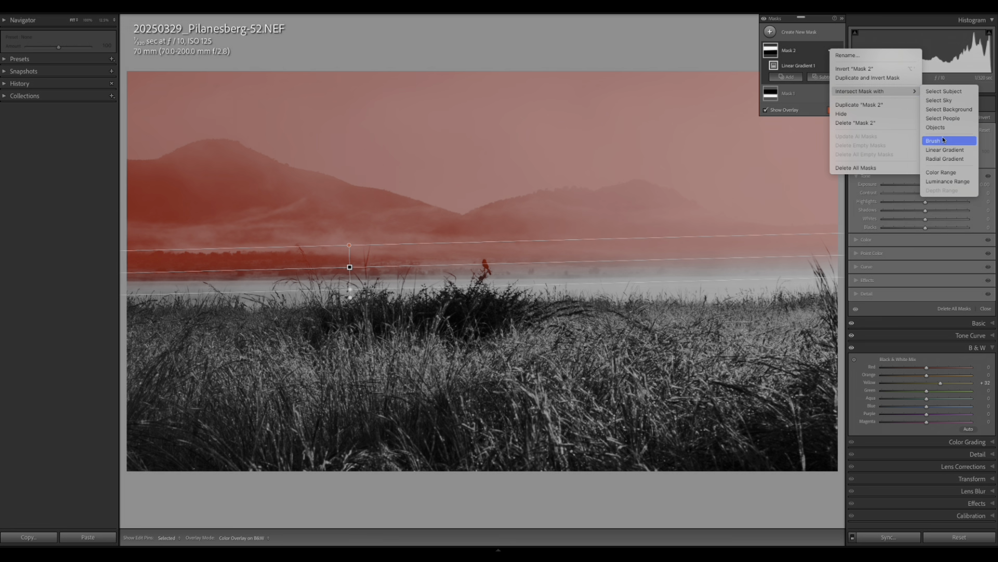
{"action": "left_click", "coordinate": [942, 181]}
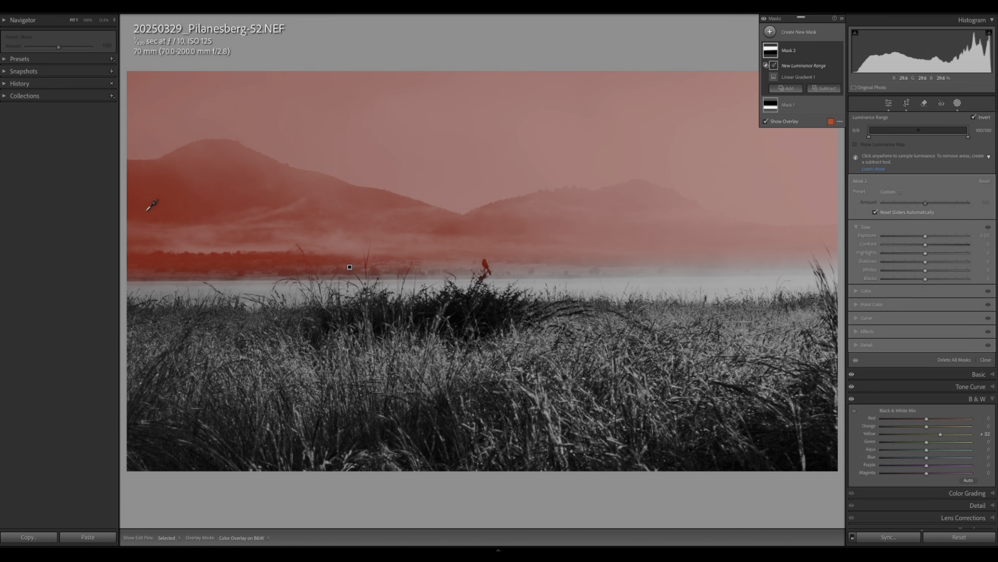
{"action": "left_click_drag", "start_coordinate": [181, 193], "coordinate": [199, 199]}
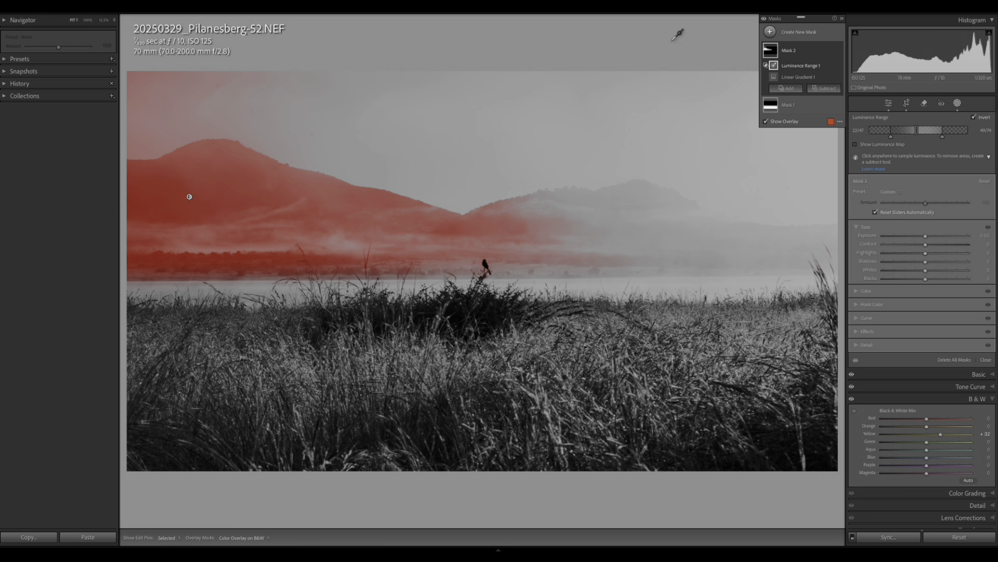
Subtract the sky from Mask 2 and give the hills Contrast +41 and Blacks -16.
{"action": "left_click", "coordinate": [826, 89]}
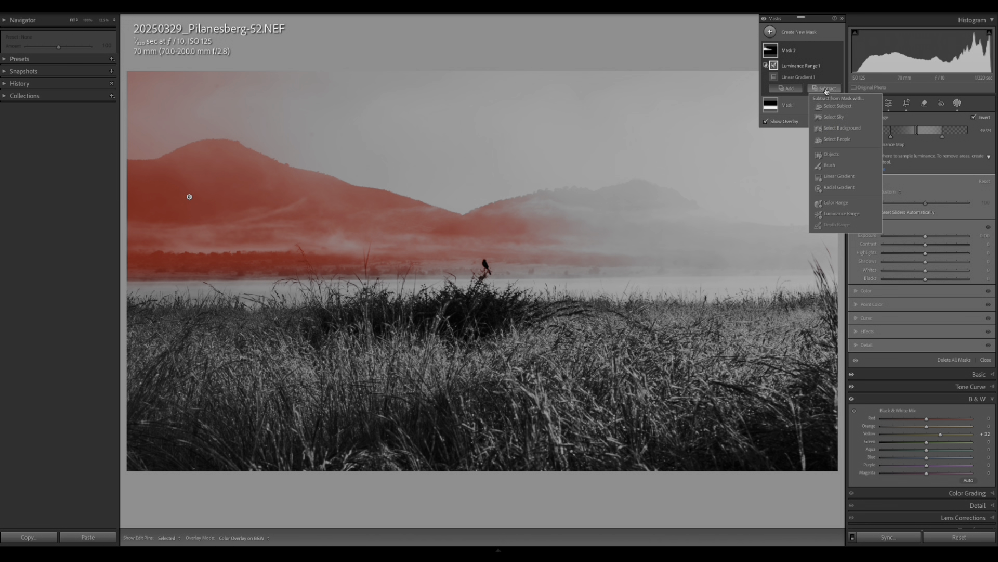
{"action": "left_click", "coordinate": [838, 116]}
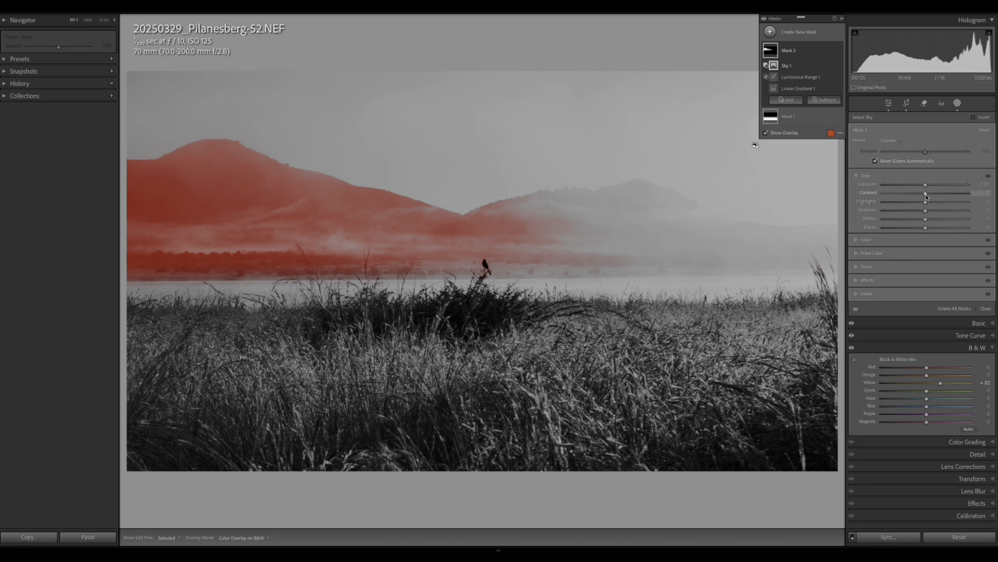
{"action": "left_click_drag", "start_coordinate": [928, 196], "coordinate": [946, 193]}
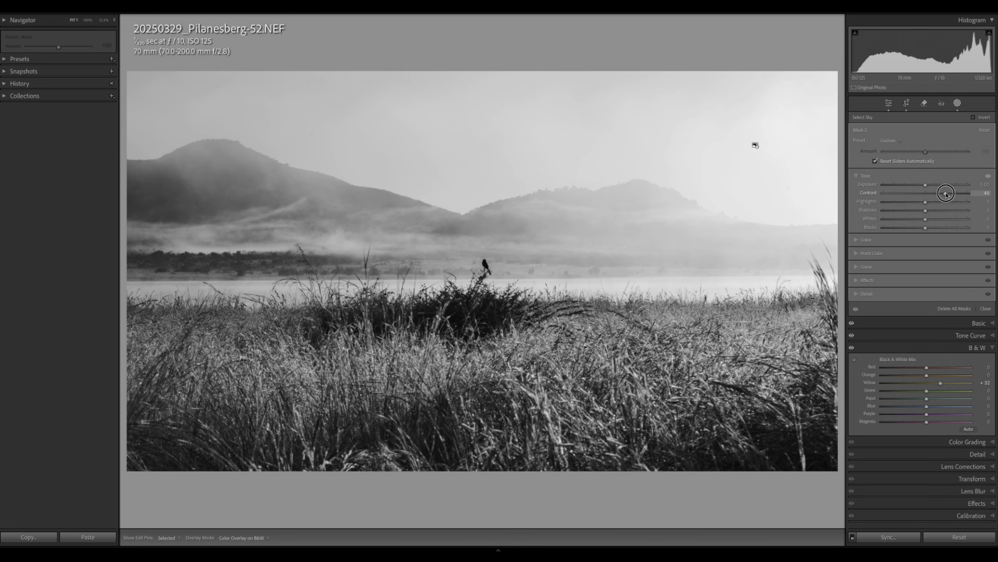
{"action": "left_click_drag", "start_coordinate": [946, 193], "coordinate": [933, 220]}
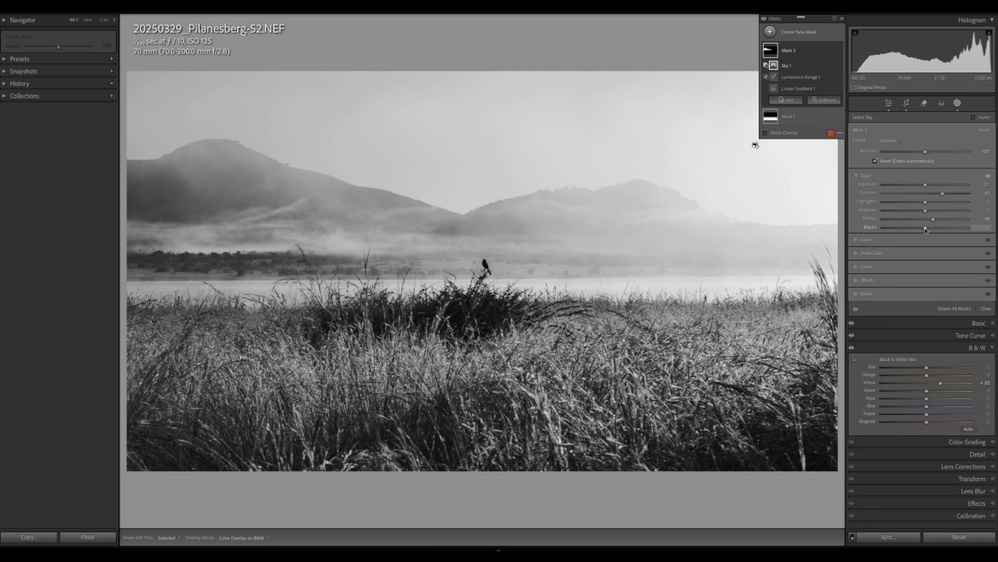
{"action": "left_click_drag", "start_coordinate": [926, 229], "coordinate": [919, 229]}
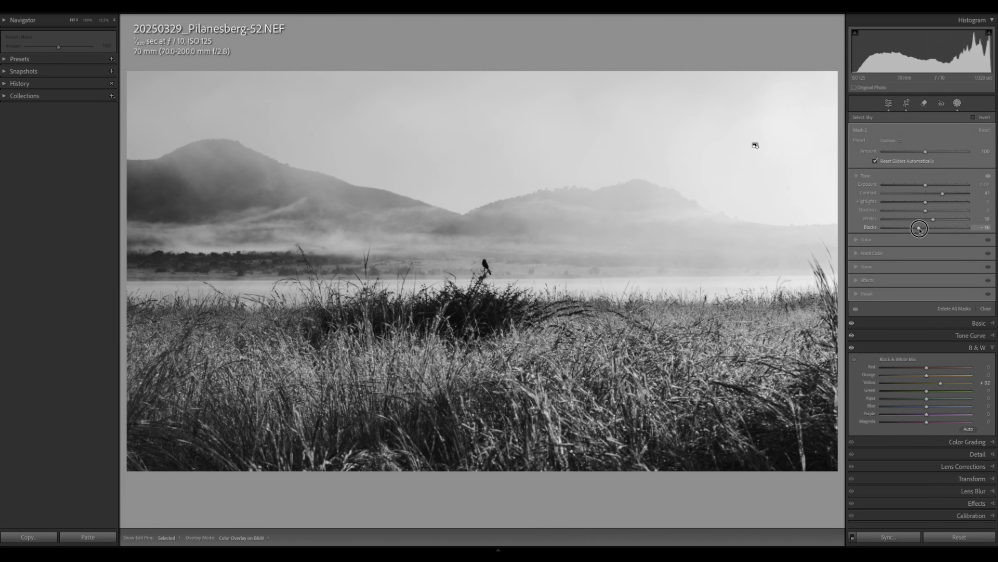